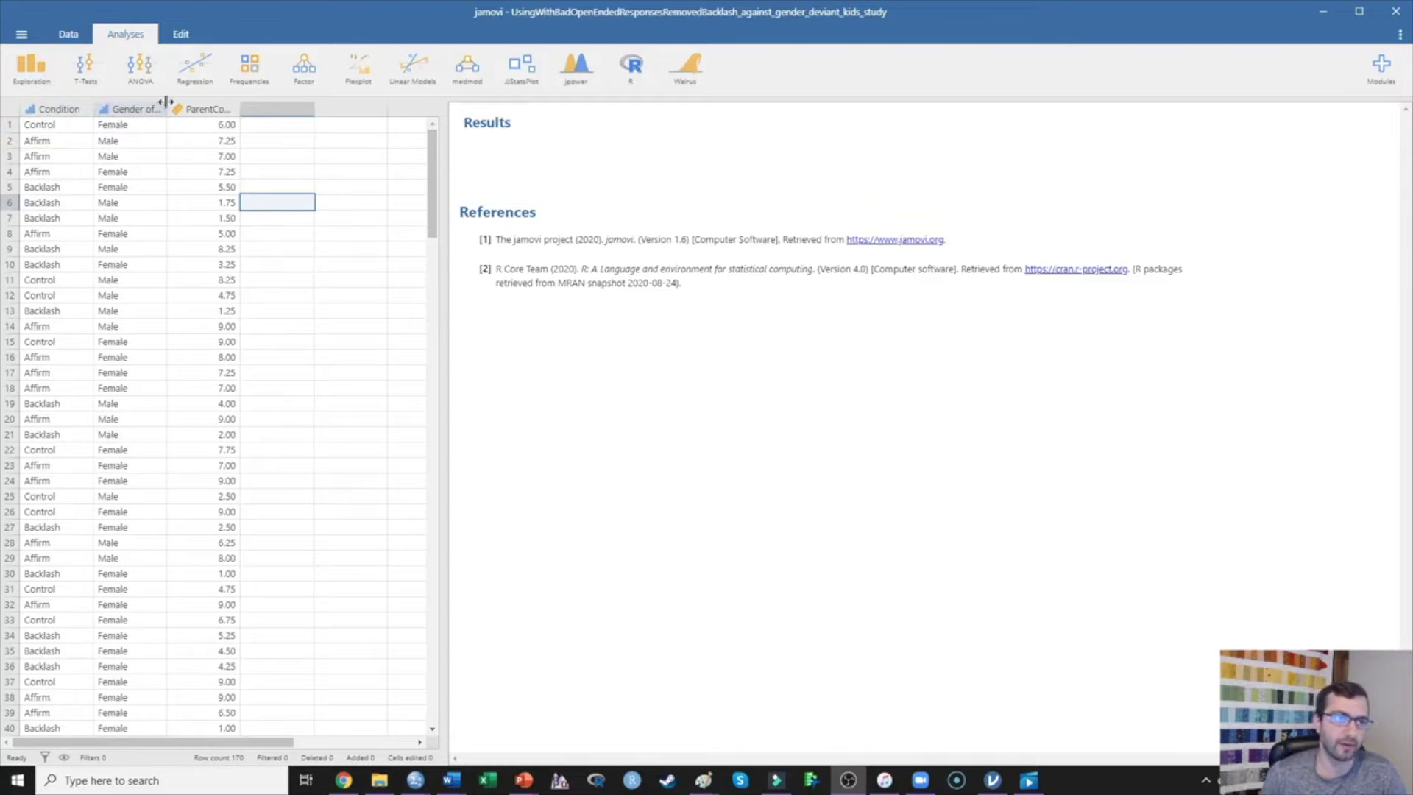
# Step: Widen the ParentCompetence column to its full name and open the Linear Models analysis list
pyautogui.moveTo(239, 106); pyautogui.dragTo(289, 107)
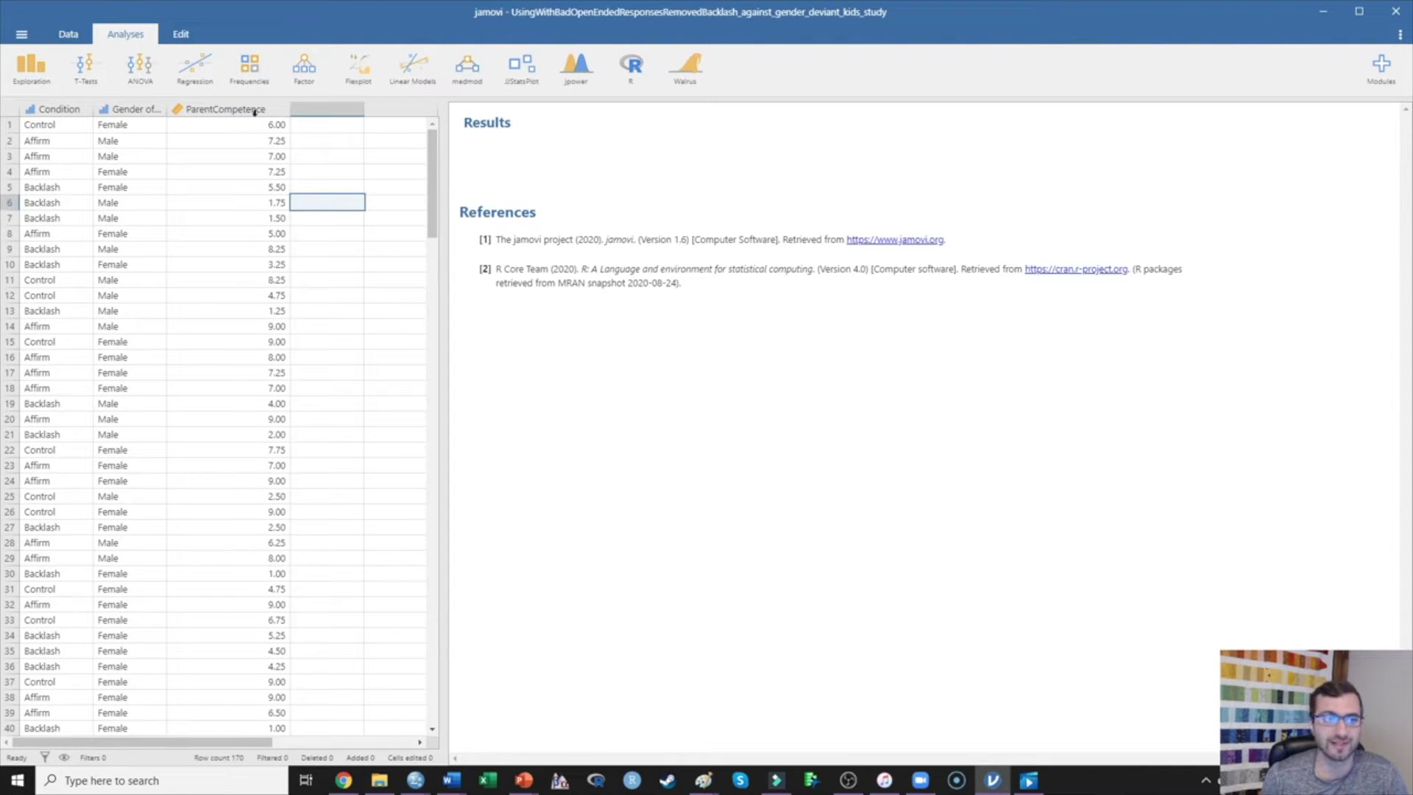
pyautogui.click(140, 81)
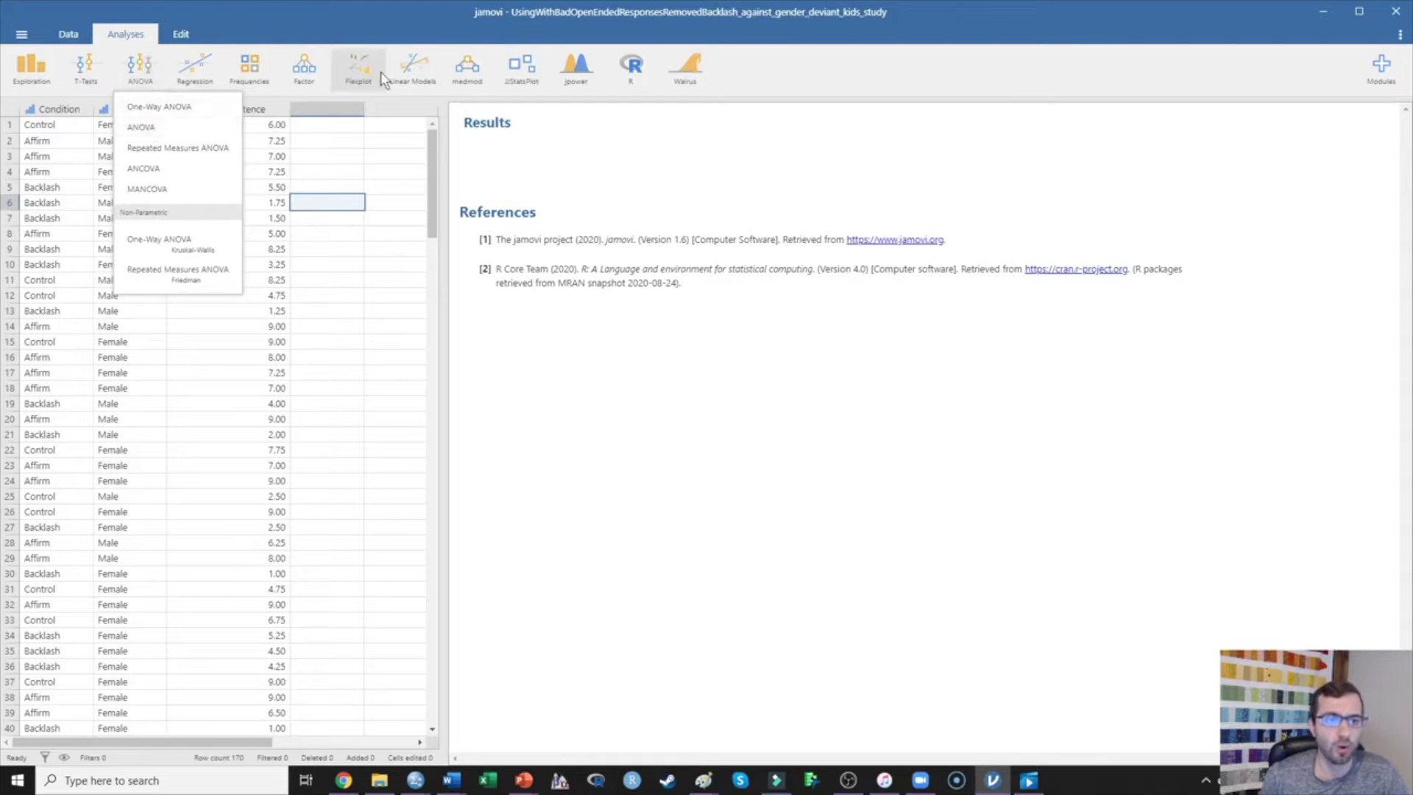
pyautogui.click(423, 70)
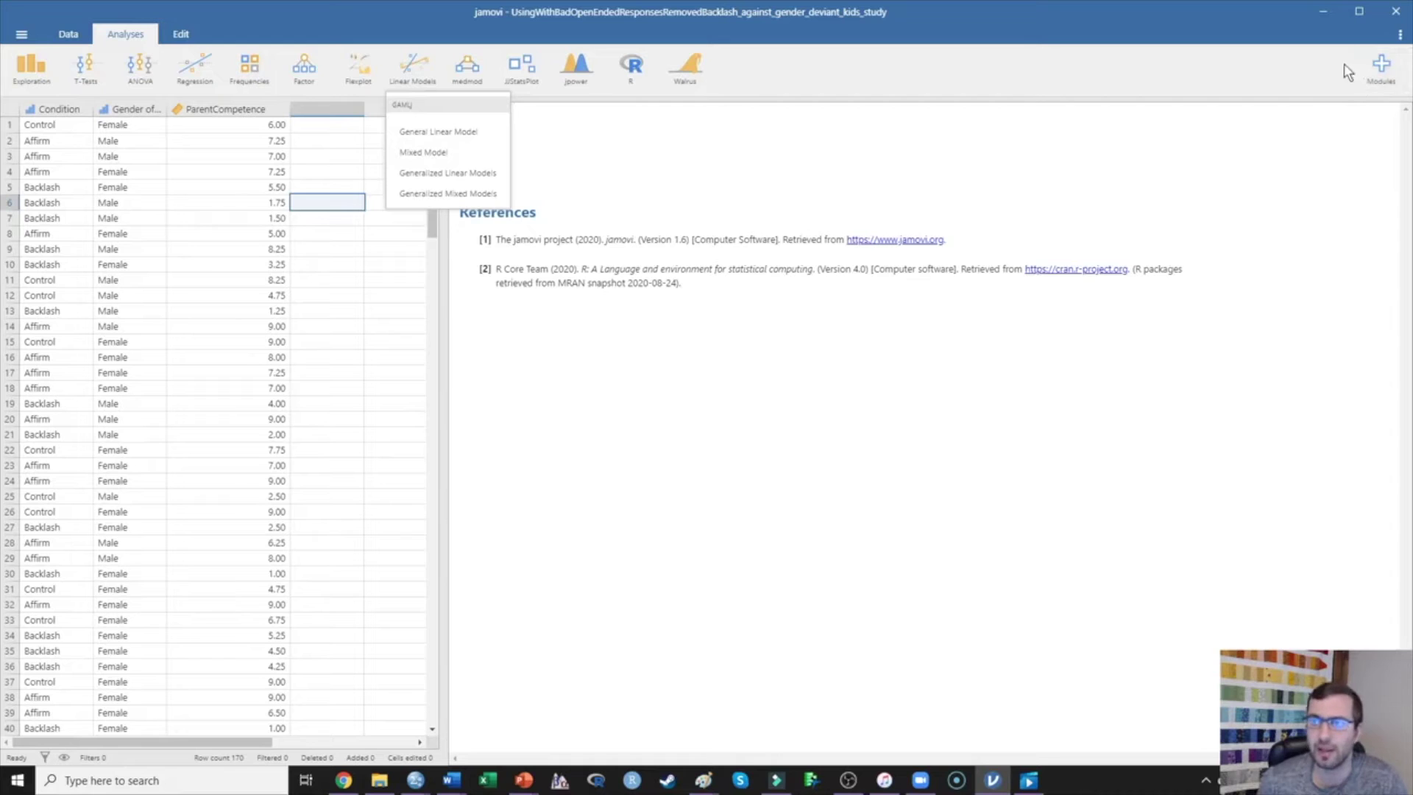
# Step: Create a General Linear Model with ParentCompetence as dependent and Condition, Gender of the child as factors
pyautogui.click(424, 132)
pyautogui.scroll(-5, 272, 272)
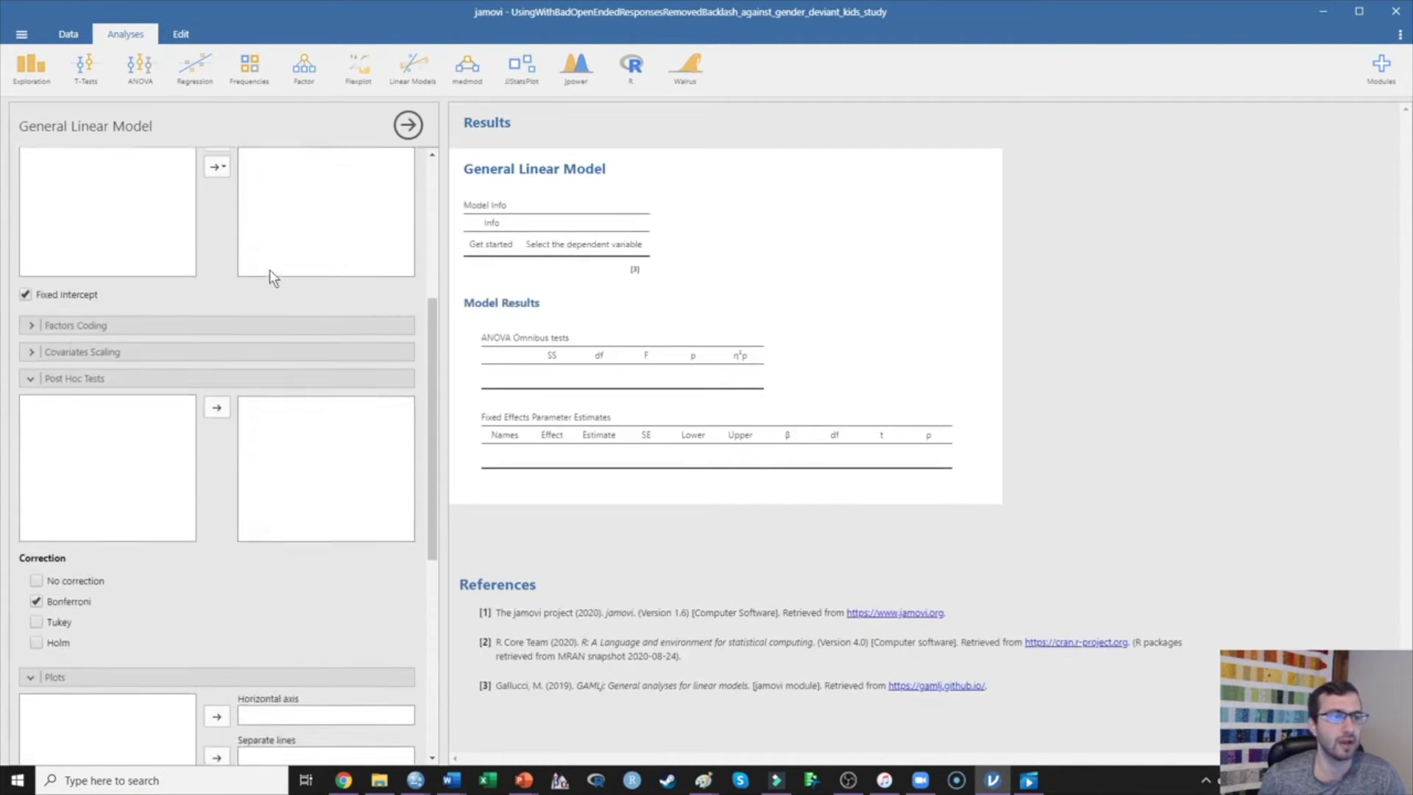
pyautogui.scroll(5, 269, 270)
pyautogui.click(73, 169)
pyautogui.moveTo(73, 169); pyautogui.dragTo(279, 235)
pyautogui.moveTo(100, 171); pyautogui.dragTo(346, 268)
pyautogui.moveTo(106, 179); pyautogui.dragTo(306, 185)
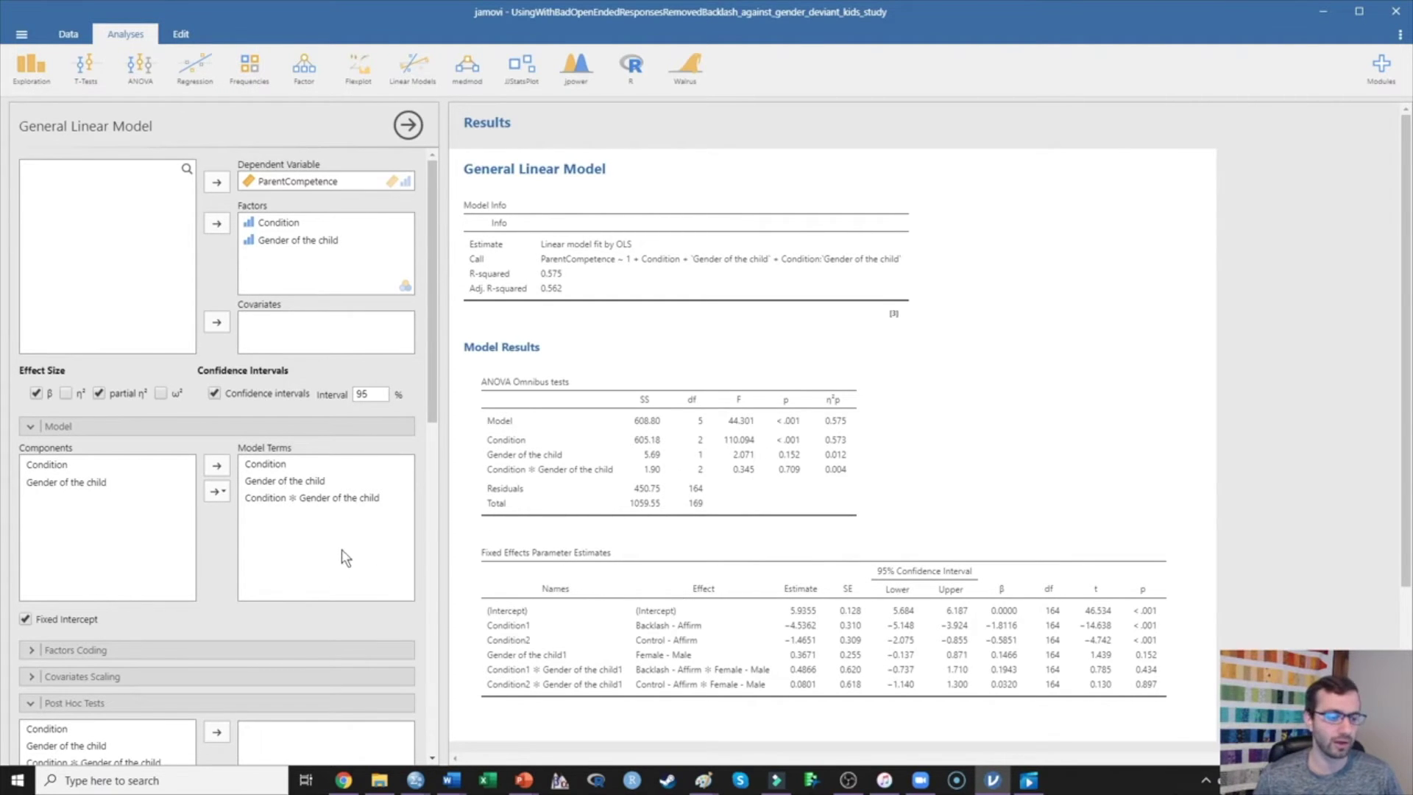
# Step: Request post hoc comparisons for Condition with Tukey correction
pyautogui.scroll(-1, 240, 575)
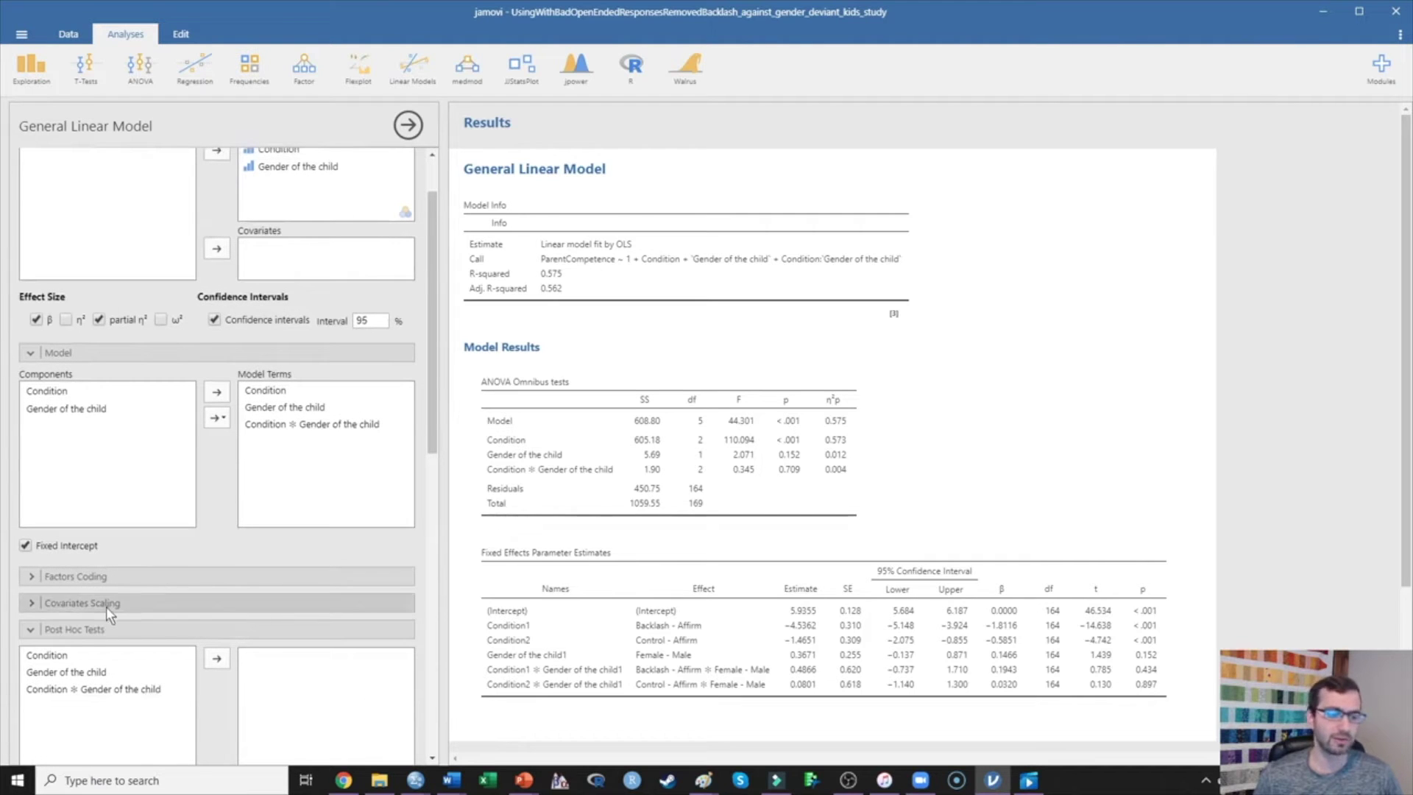
pyautogui.moveTo(59, 653); pyautogui.dragTo(289, 677)
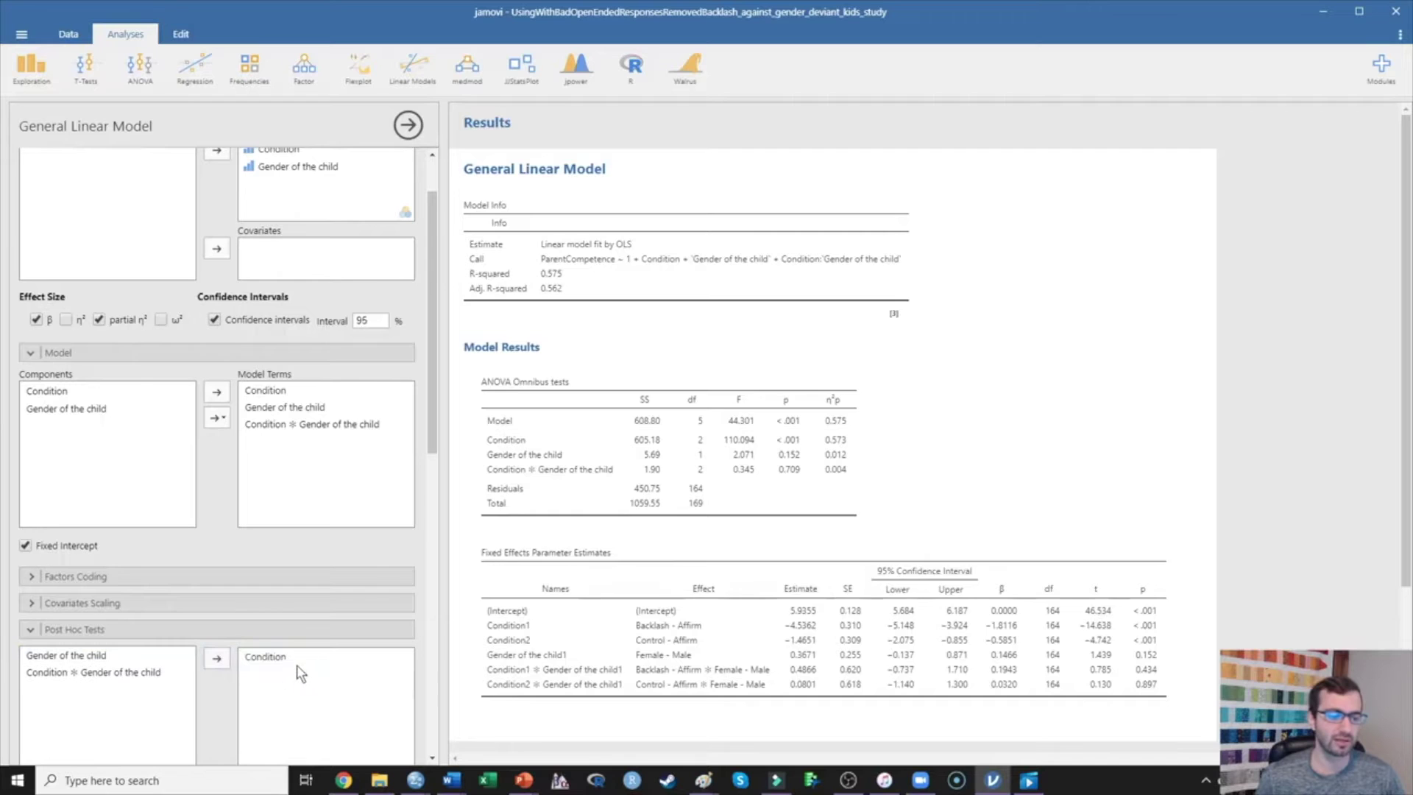
pyautogui.scroll(-2, 321, 661)
pyautogui.click(34, 725)
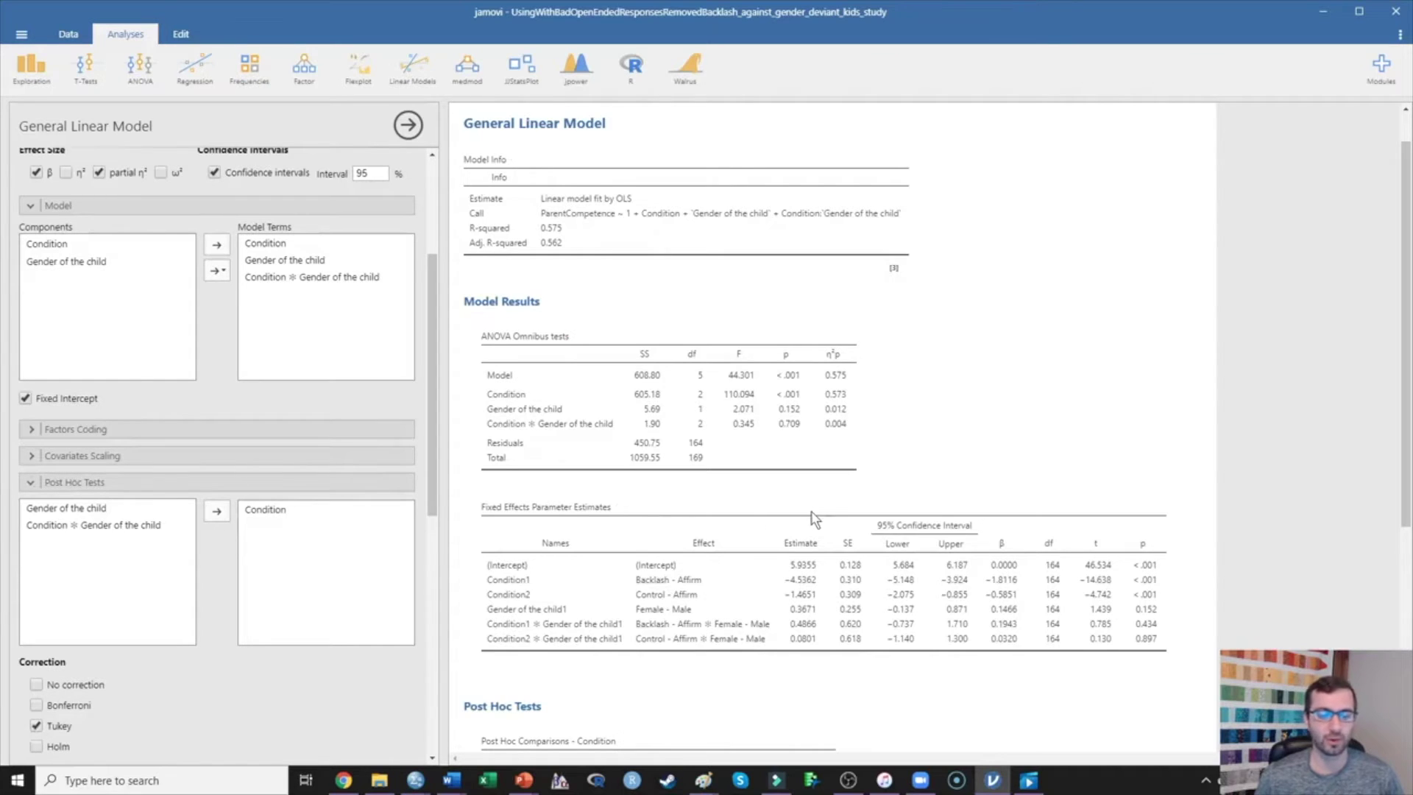
pyautogui.scroll(-5, 813, 519)
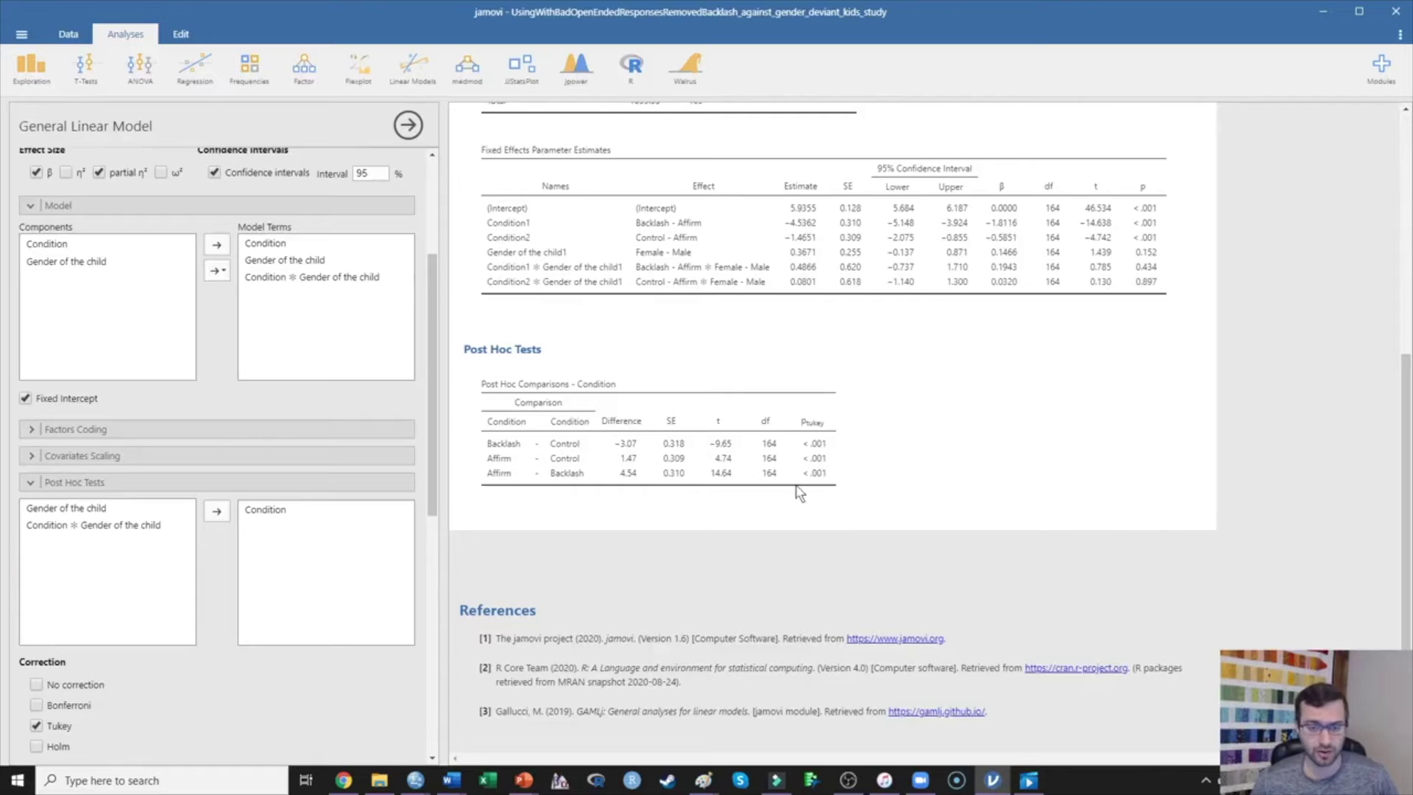
# Step: Plot mean ParentCompetence with Condition on the horizontal axis
pyautogui.scroll(-6, 306, 537)
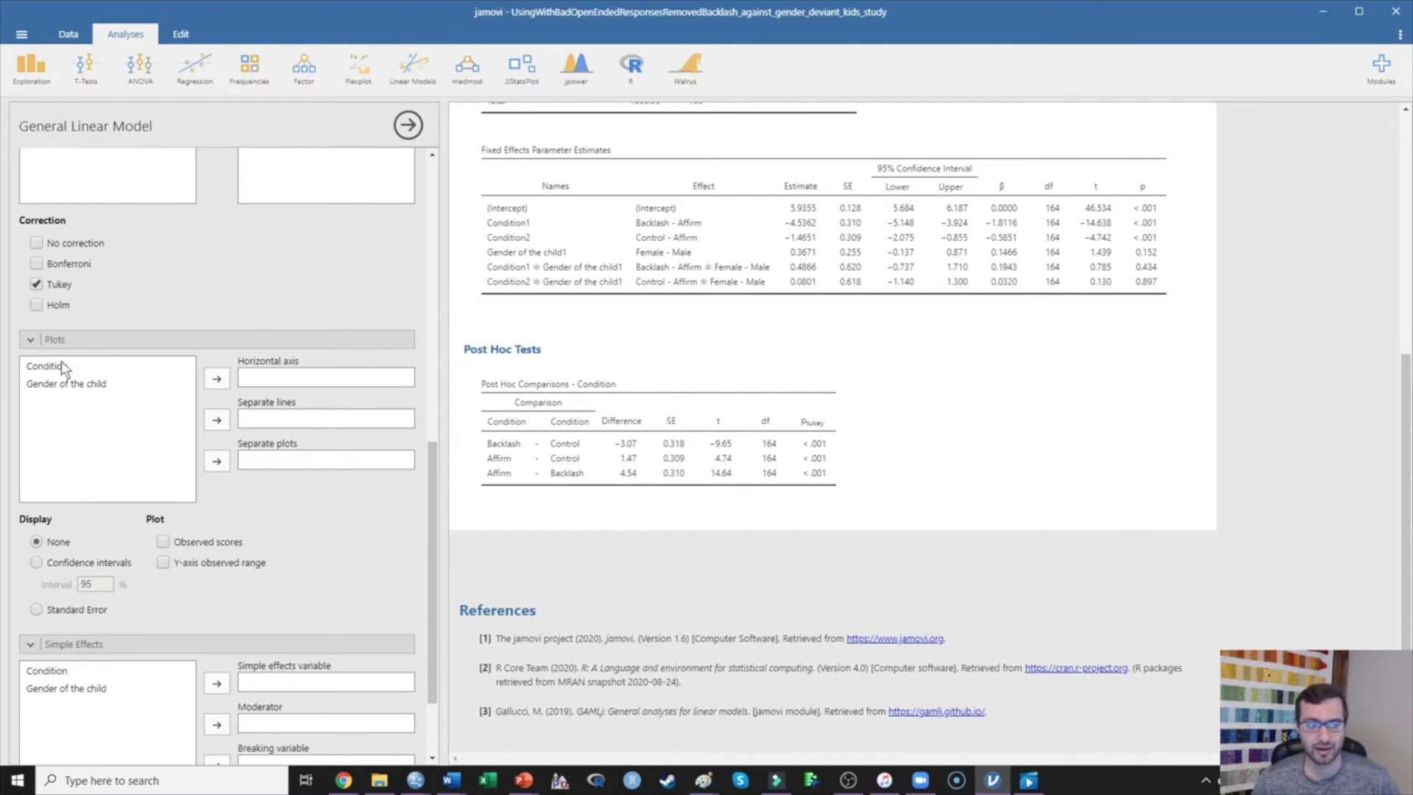
pyautogui.moveTo(56, 368); pyautogui.dragTo(291, 383)
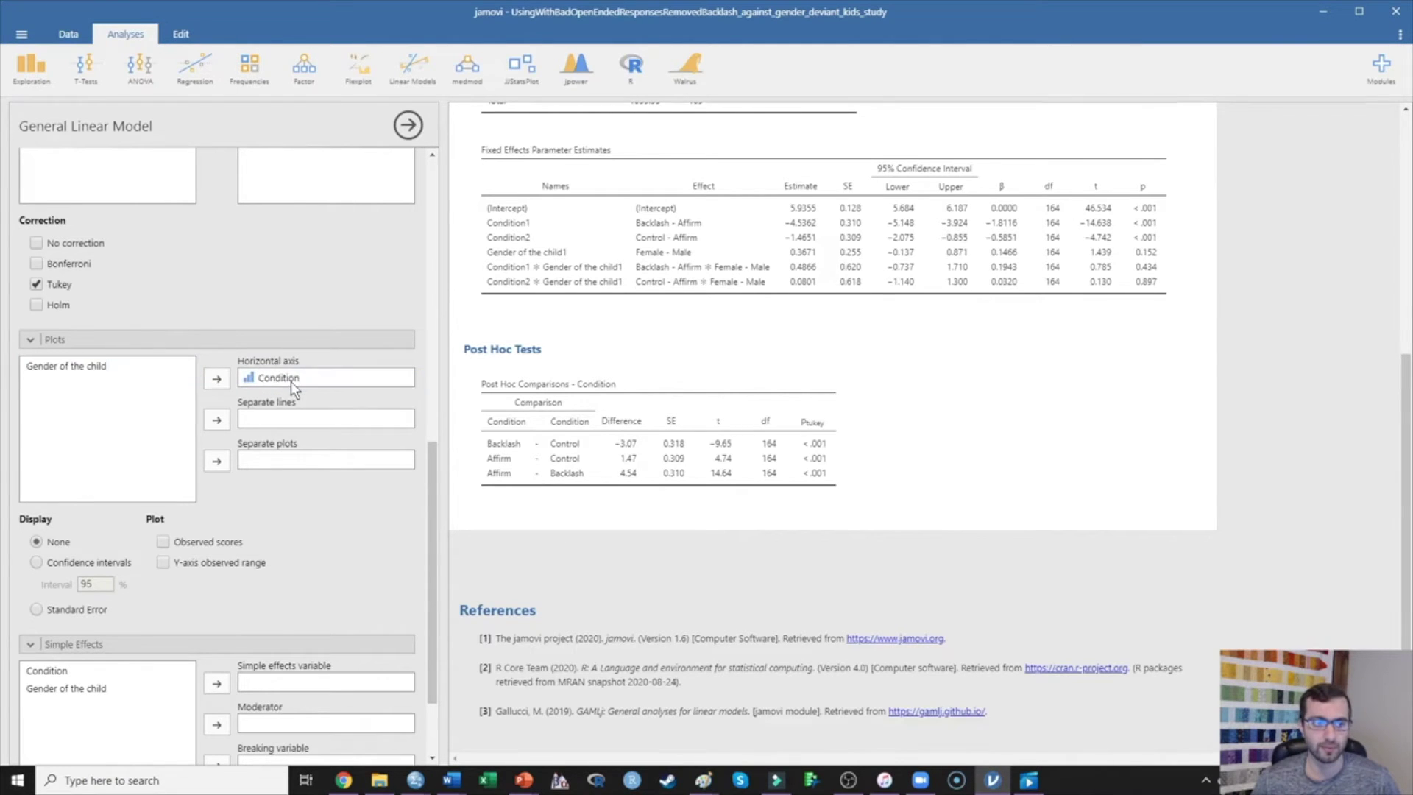
pyautogui.scroll(-1, 810, 575)
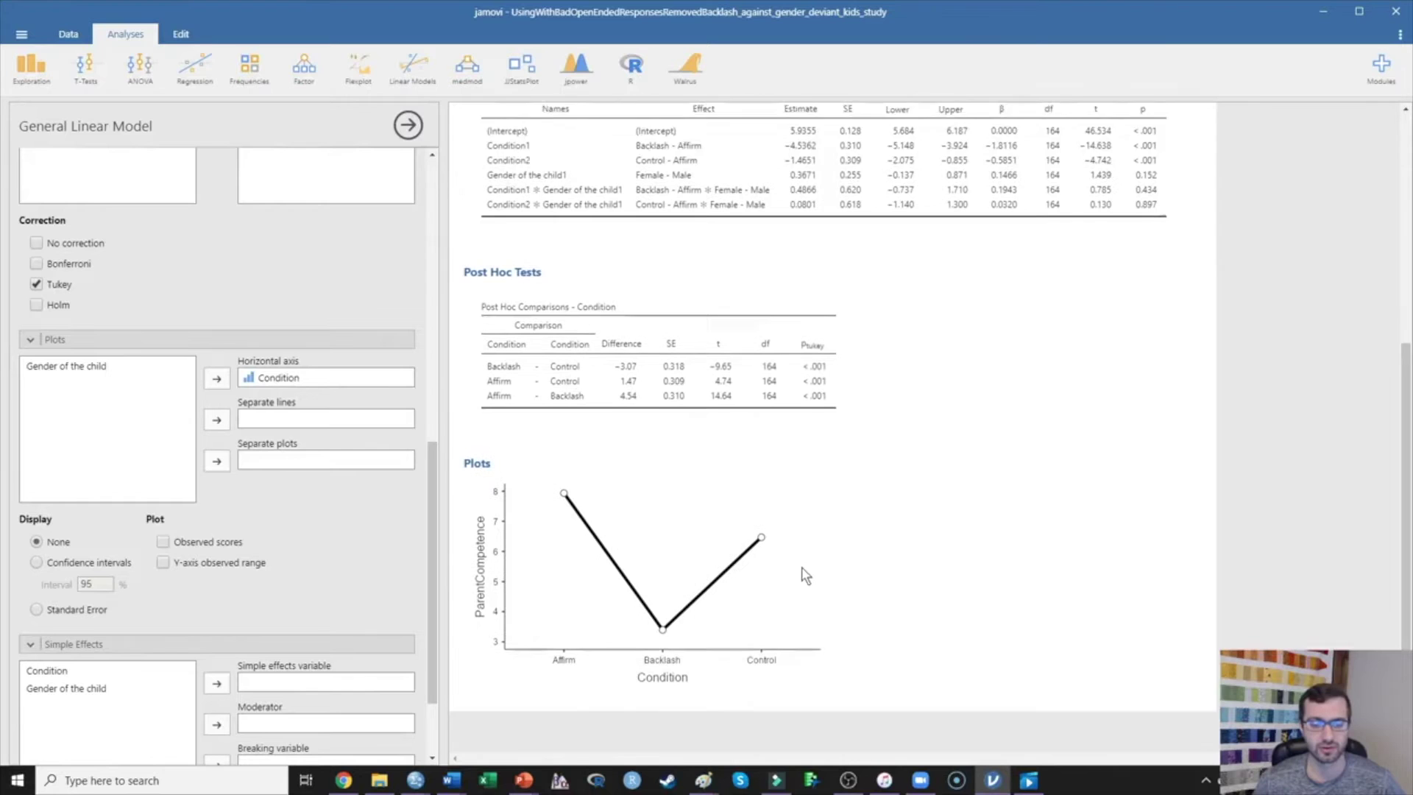
pyautogui.scroll(-1, 807, 575)
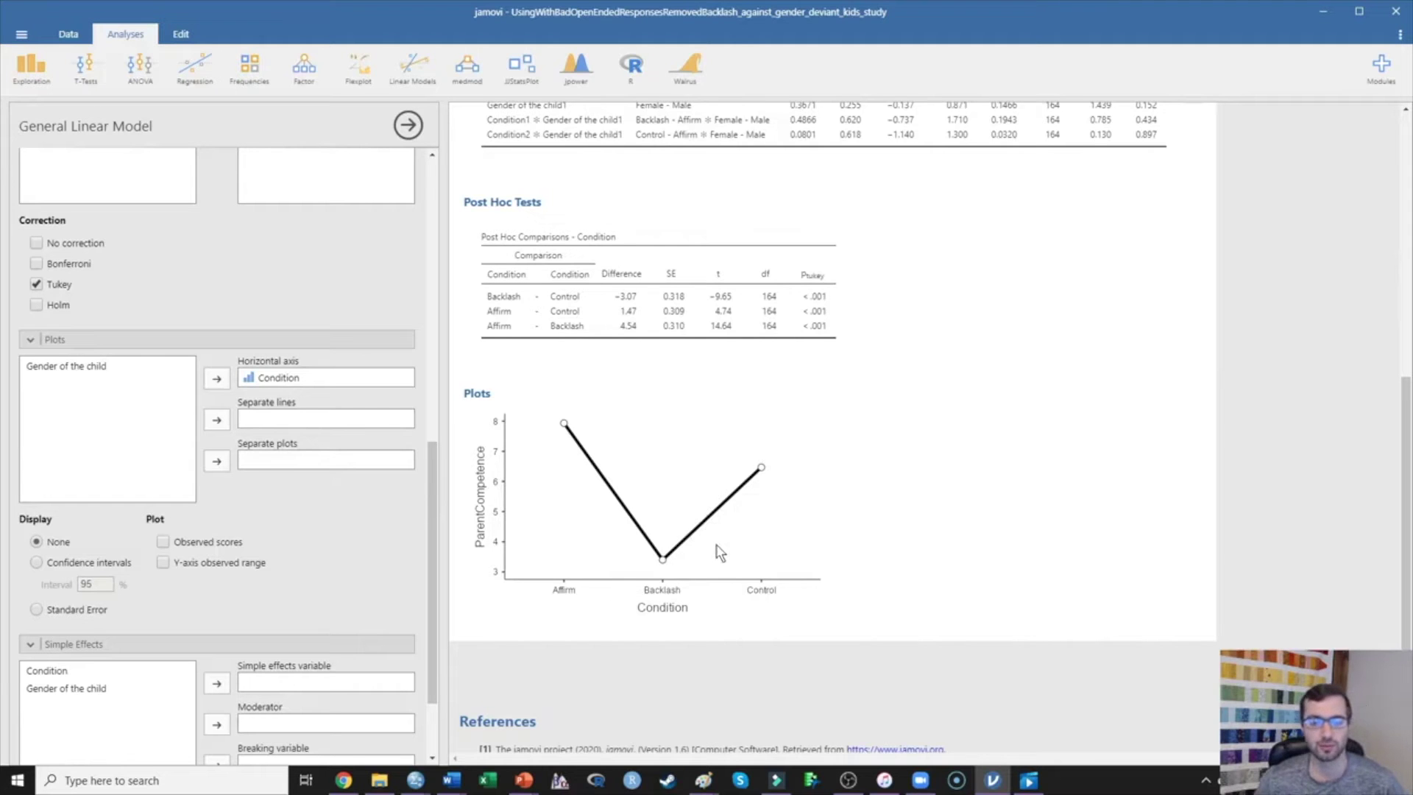
pyautogui.scroll(7, 720, 552)
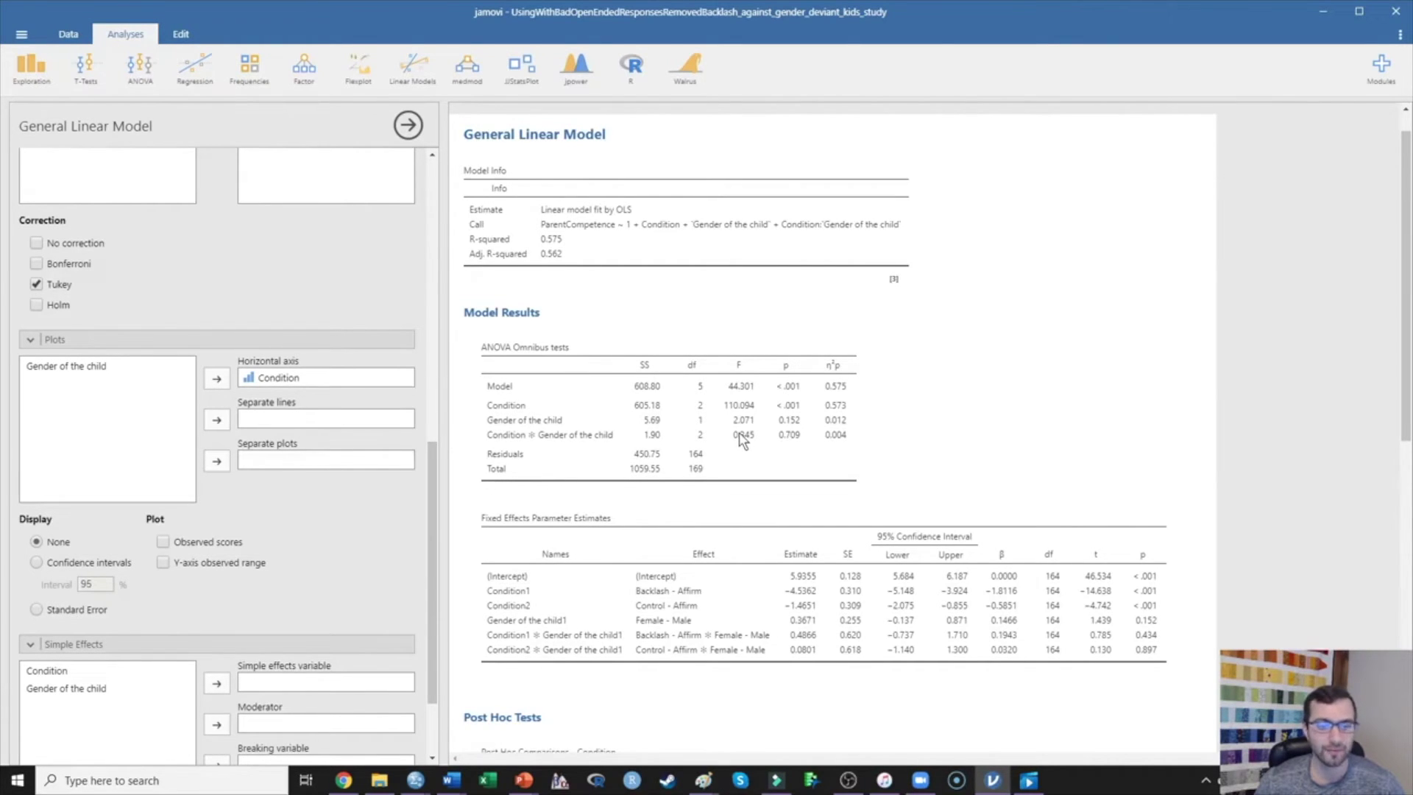
# Step: Replace Condition with Gender of the child on the plot's horizontal axis
pyautogui.scroll(-5, 770, 424)
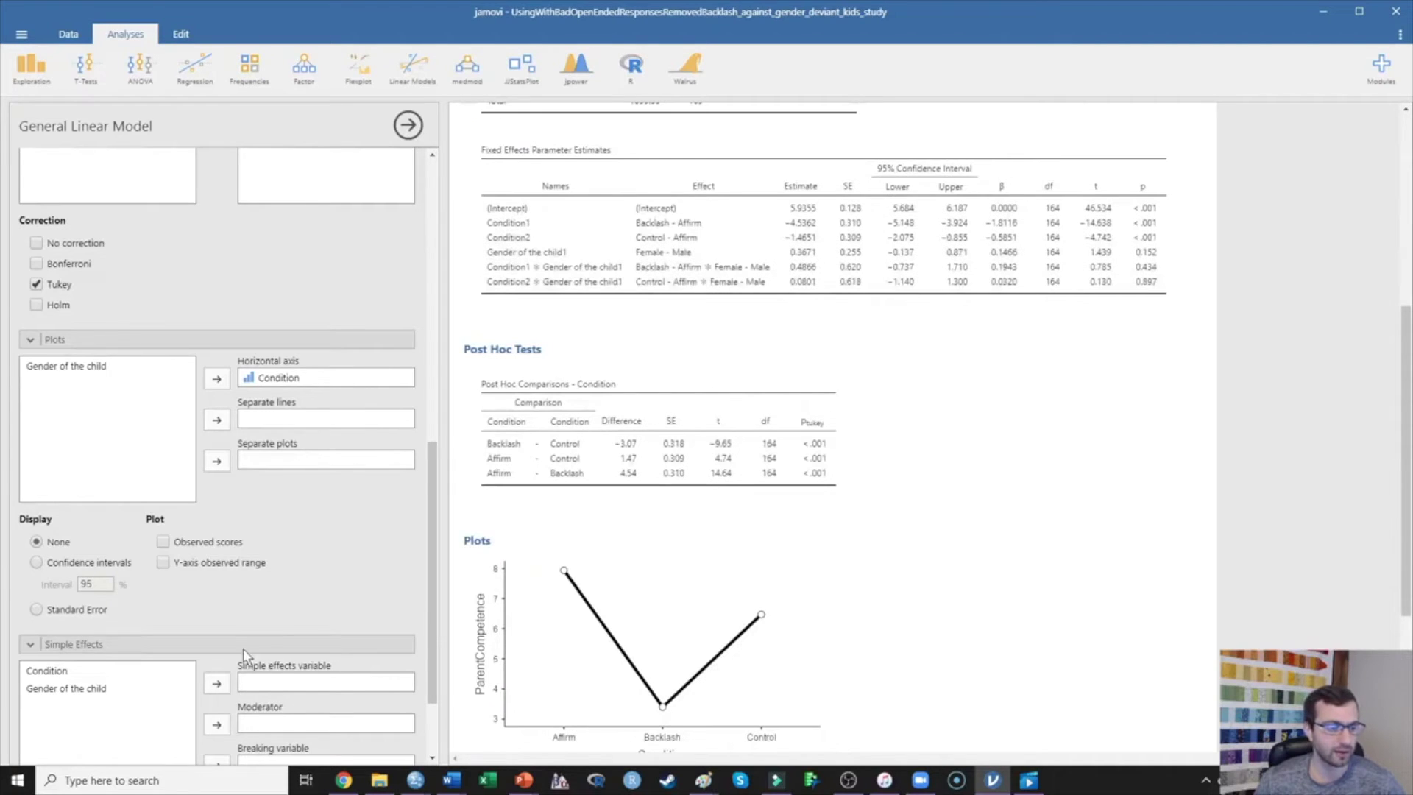
pyautogui.scroll(-2, 184, 648)
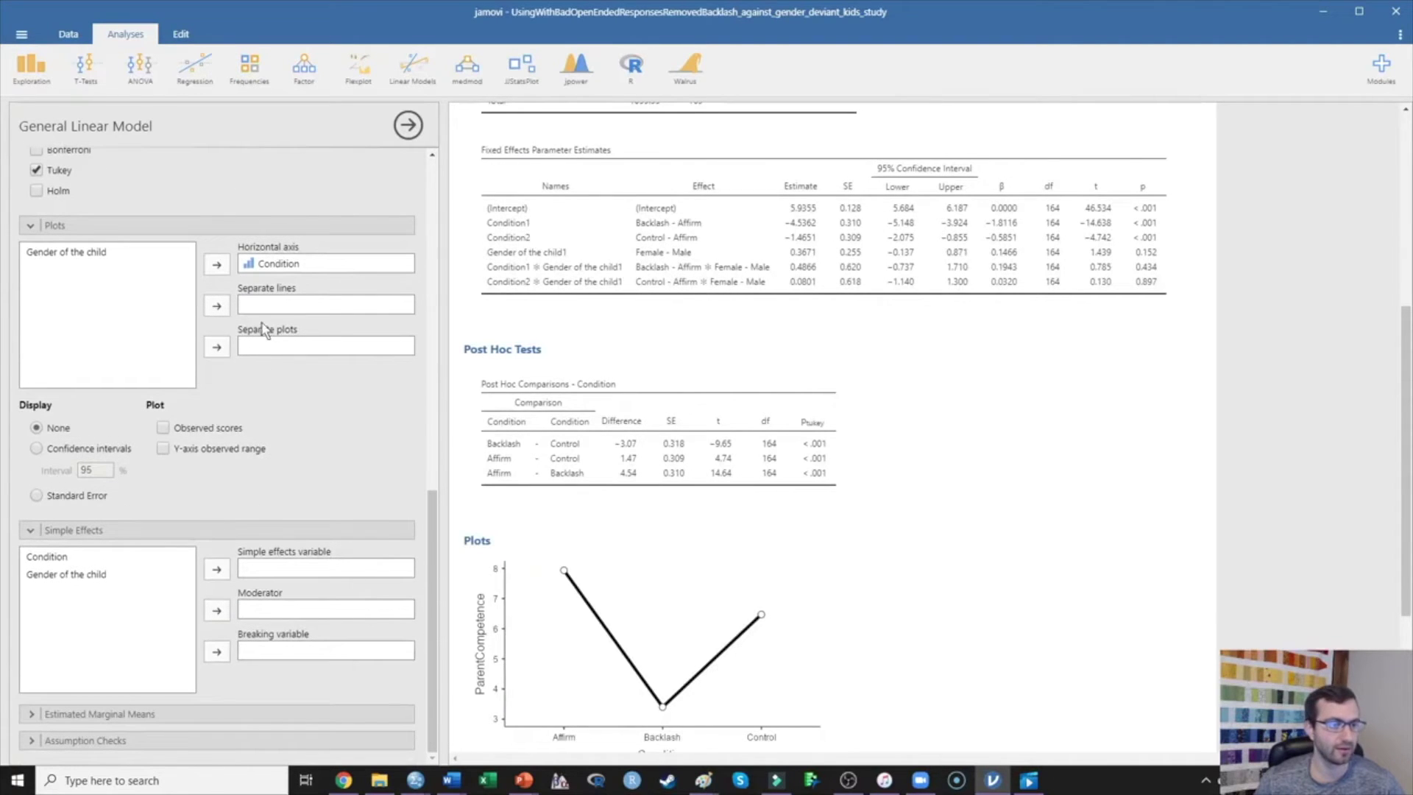
pyautogui.click(286, 266)
pyautogui.moveTo(285, 267)
pyautogui.mouseDown()
pyautogui.moveTo(82, 262)
pyautogui.moveTo(266, 264)
pyautogui.mouseUp()
pyautogui.click(83, 268)
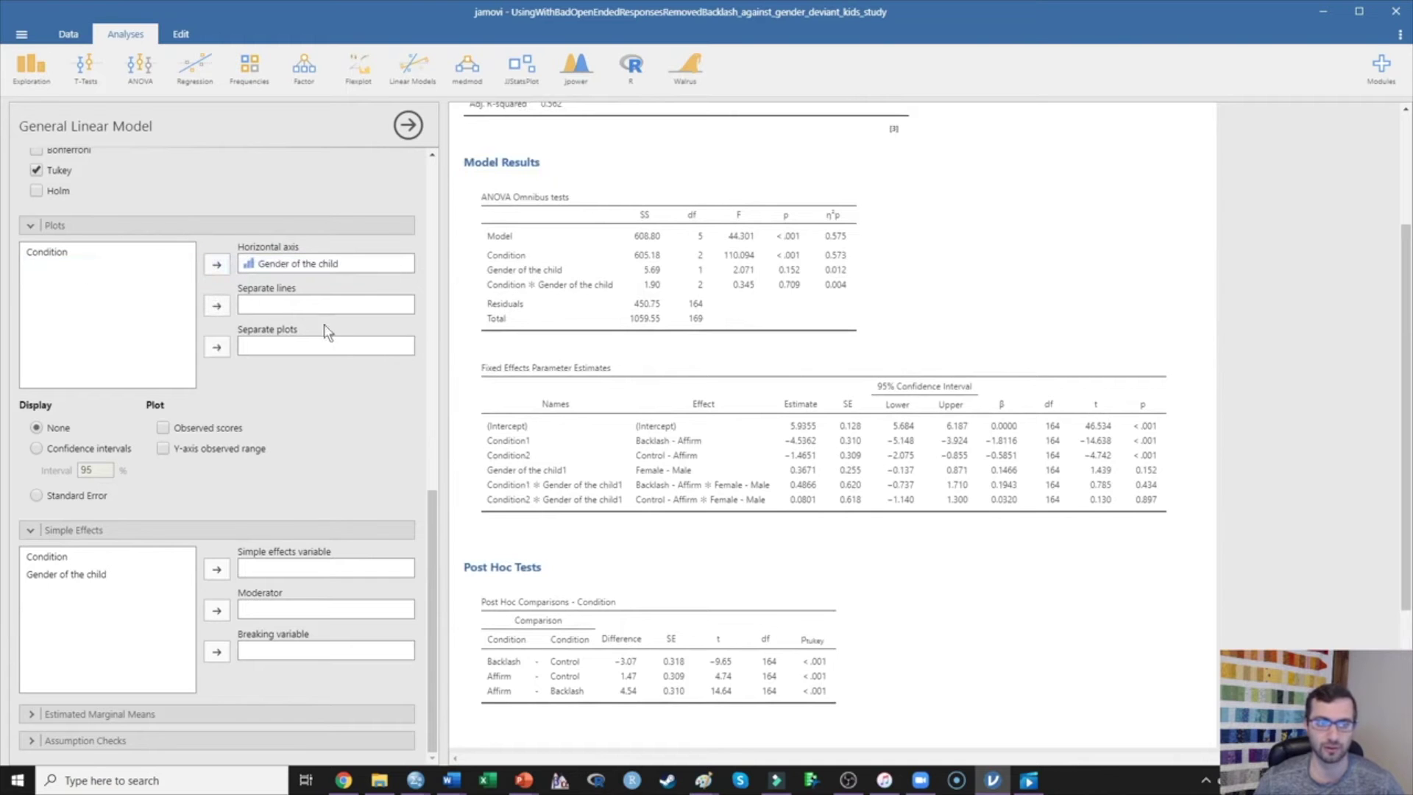
# Step: Scale the plot's y-axis to the observed range of scores
pyautogui.scroll(-5, 670, 471)
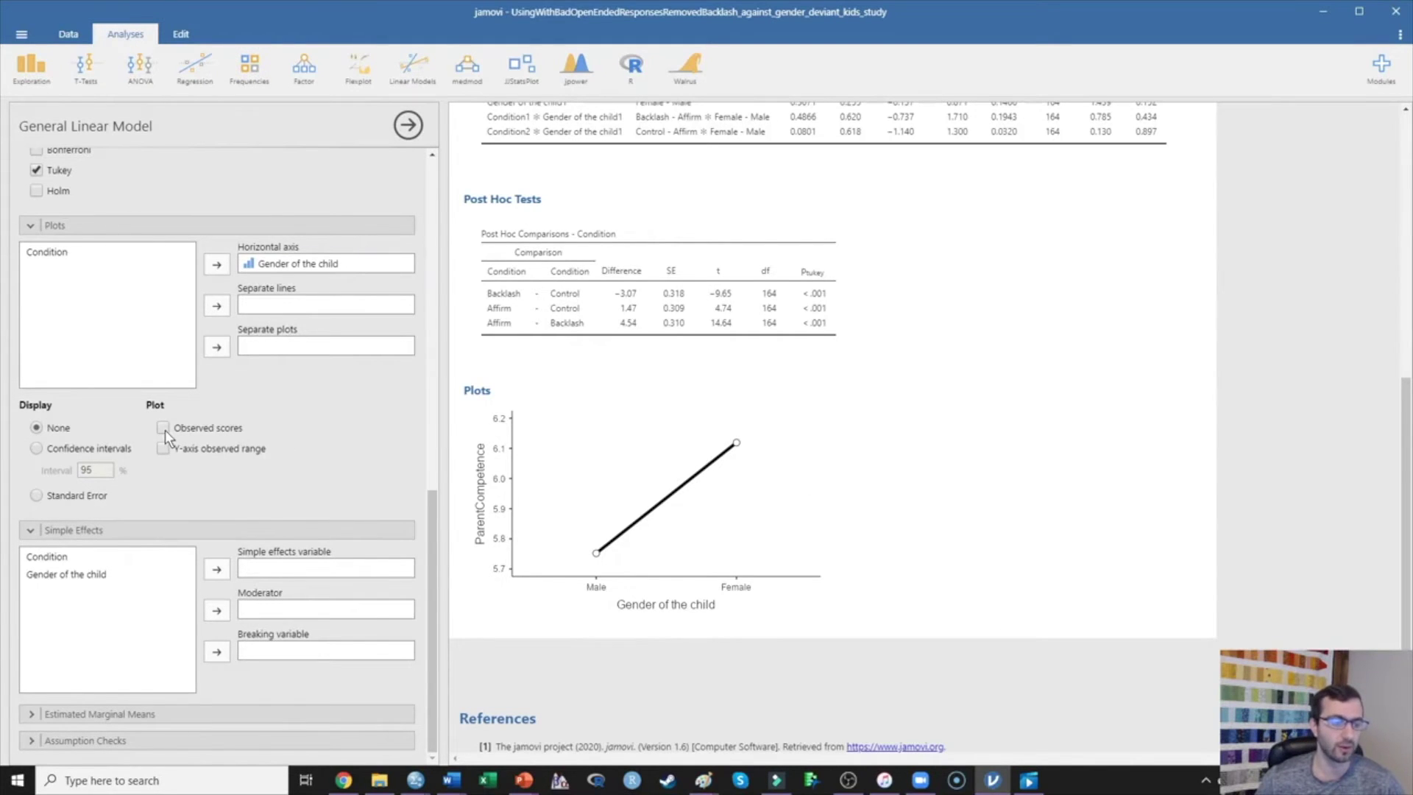
pyautogui.click(163, 448)
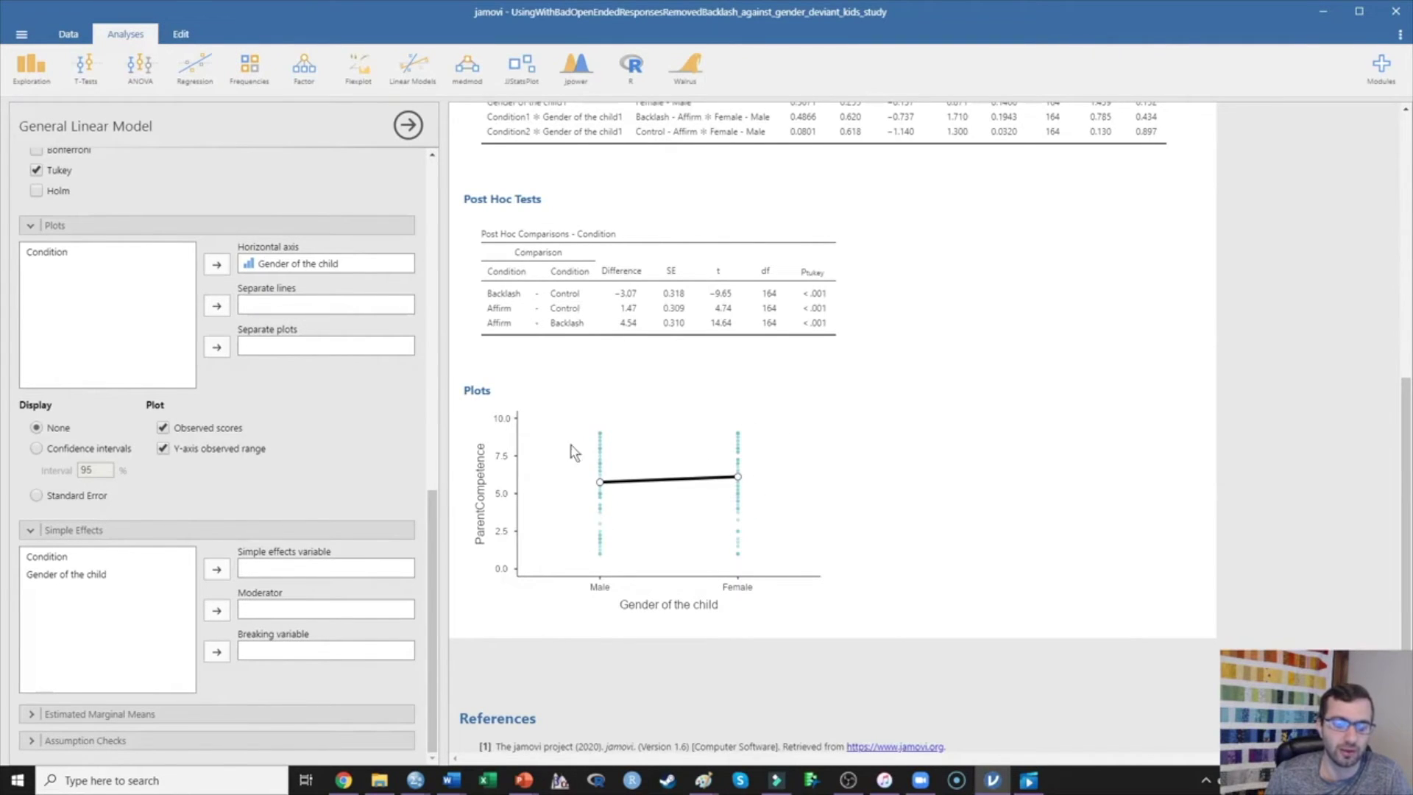
pyautogui.scroll(5, 796, 358)
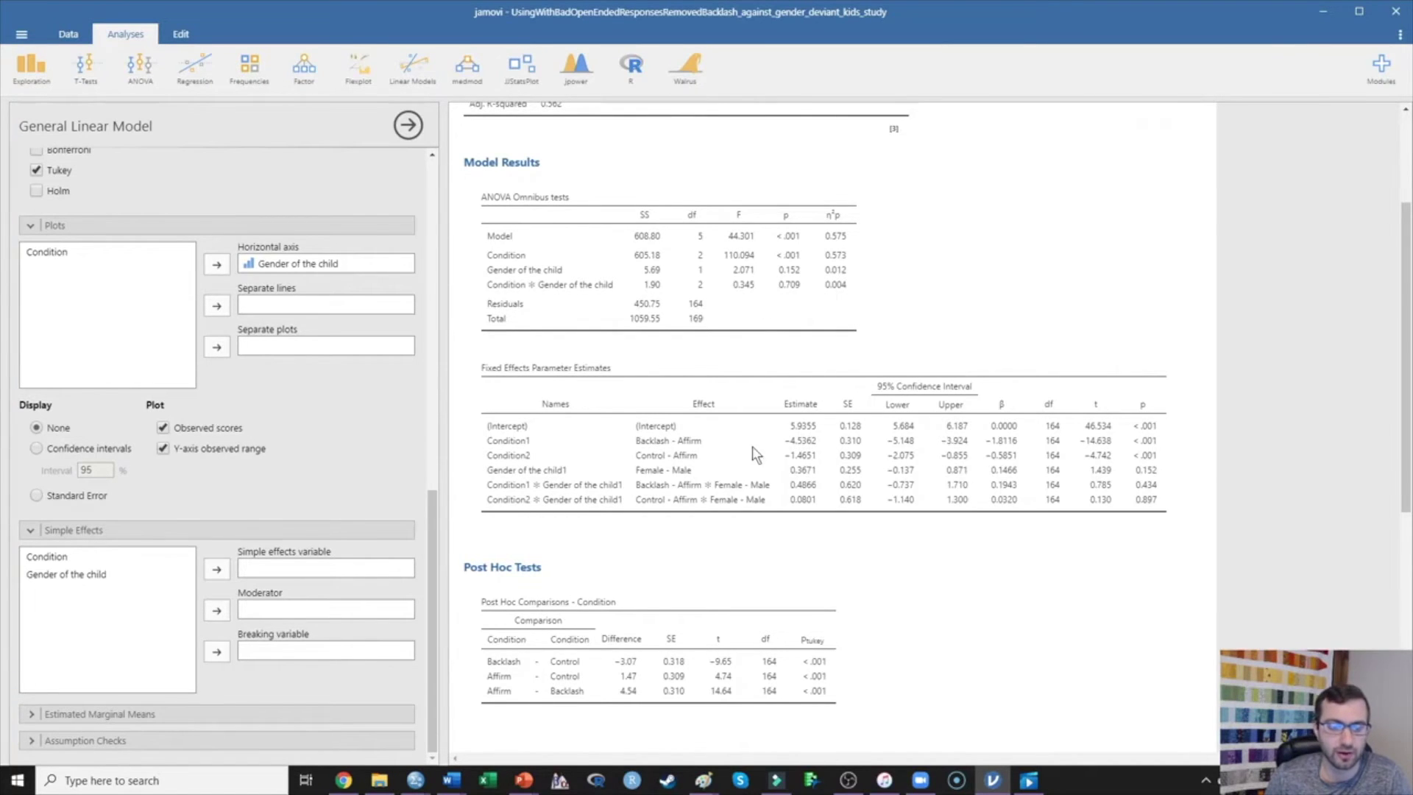
# Step: Bring up the PowerPoint slide show at the Reporting the statistics slide
pyautogui.moveTo(543, 784)
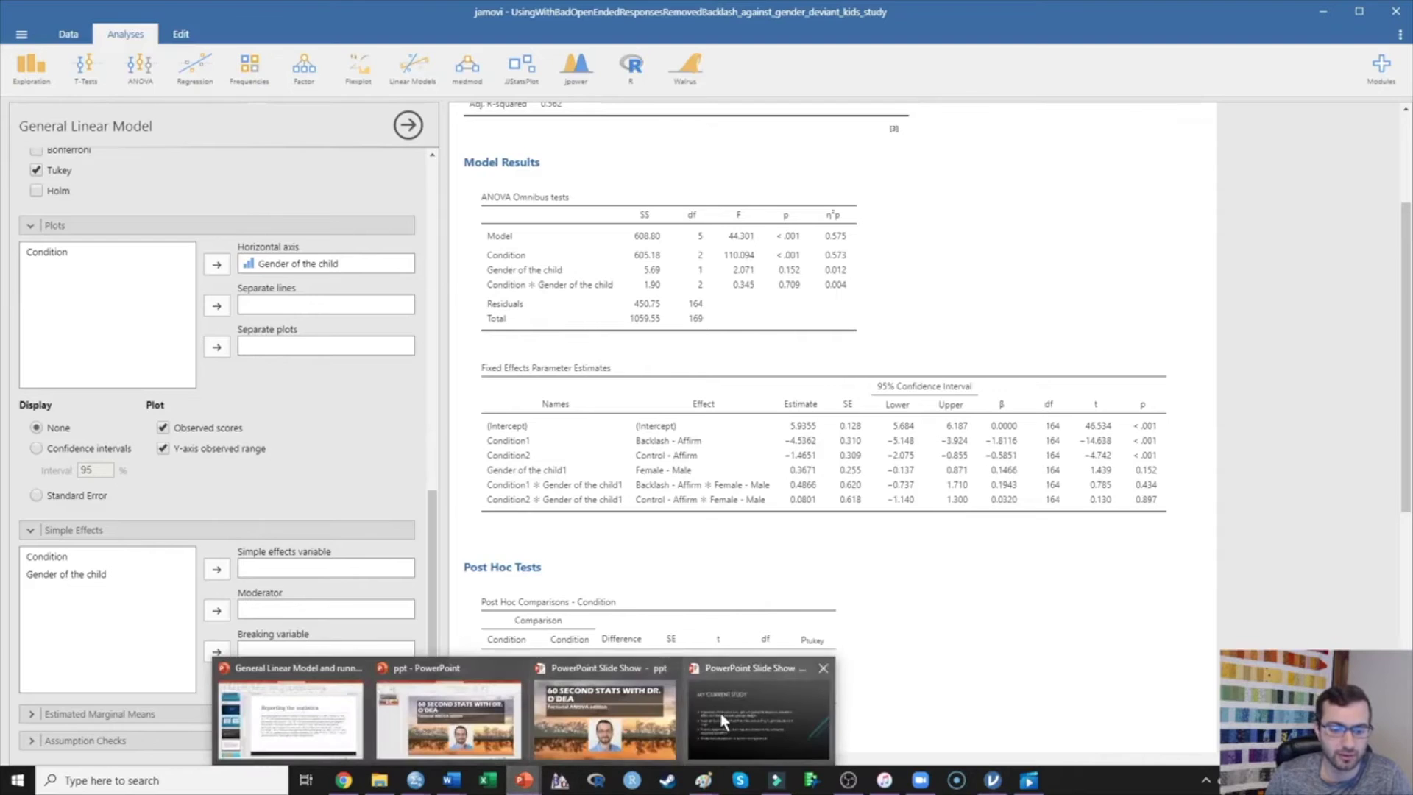
pyautogui.click(759, 721)
pyautogui.click(788, 477)
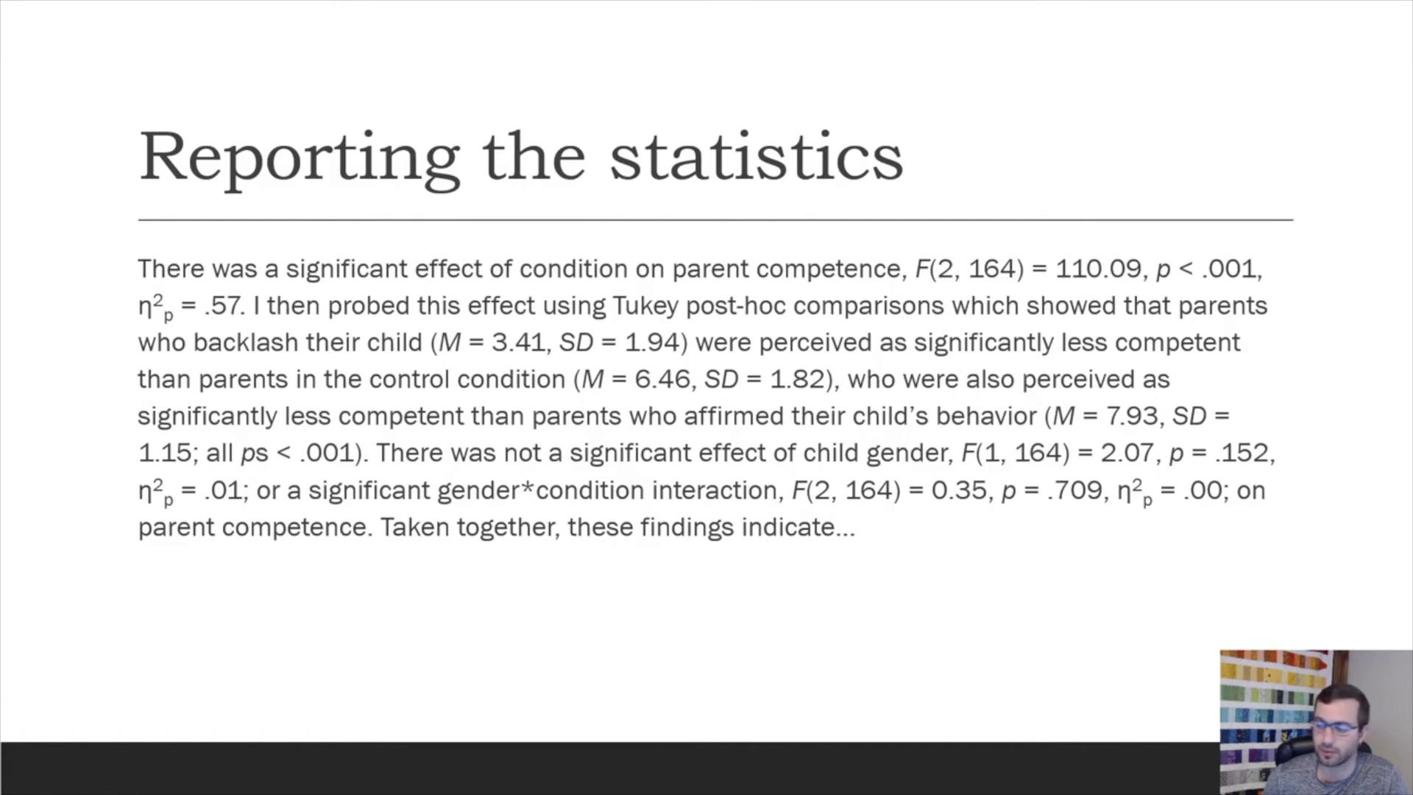
# Step: Switch back to the jamovi results, then return to the Reporting the statistics slide
pyautogui.hotkey('alt', 'Tab')
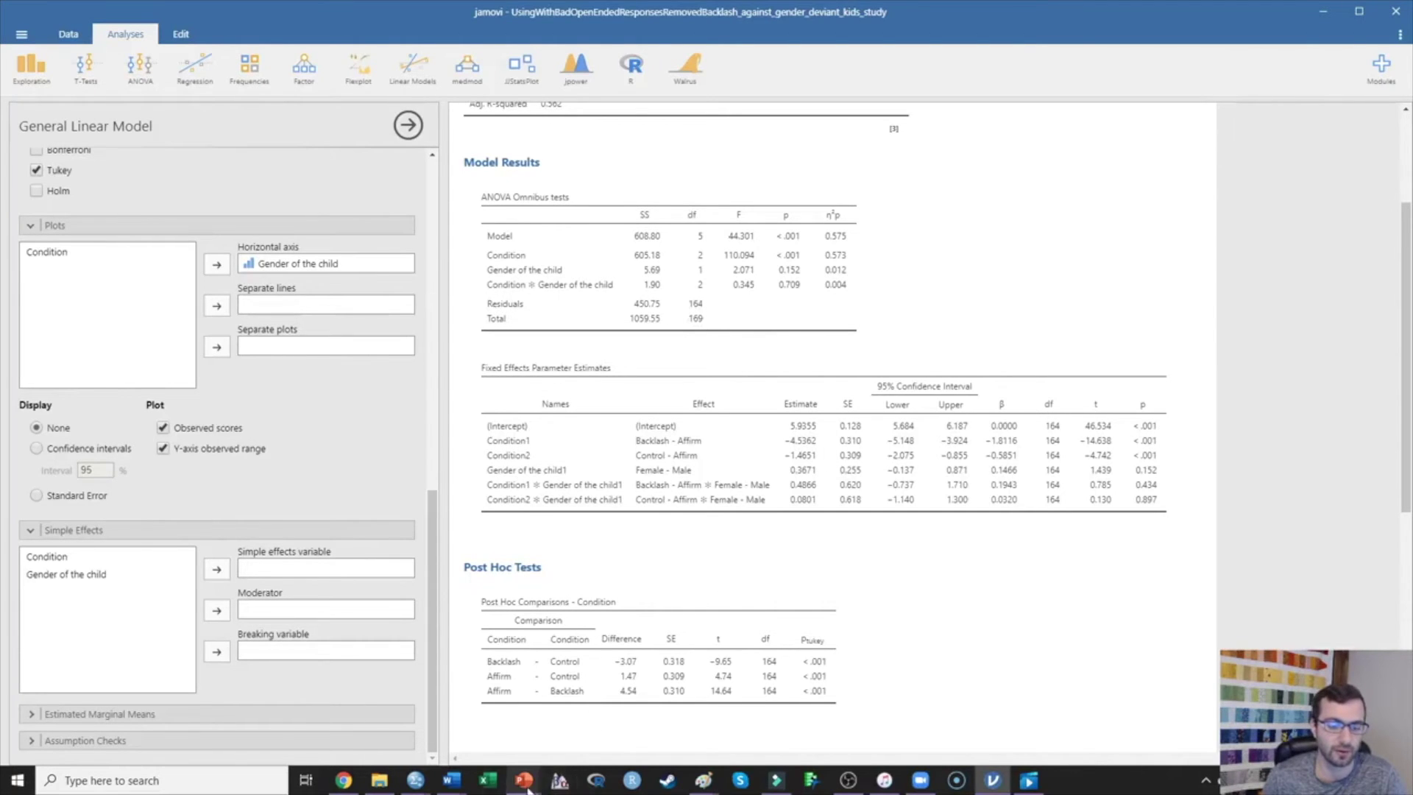
pyautogui.moveTo(524, 780)
pyautogui.click(727, 740)
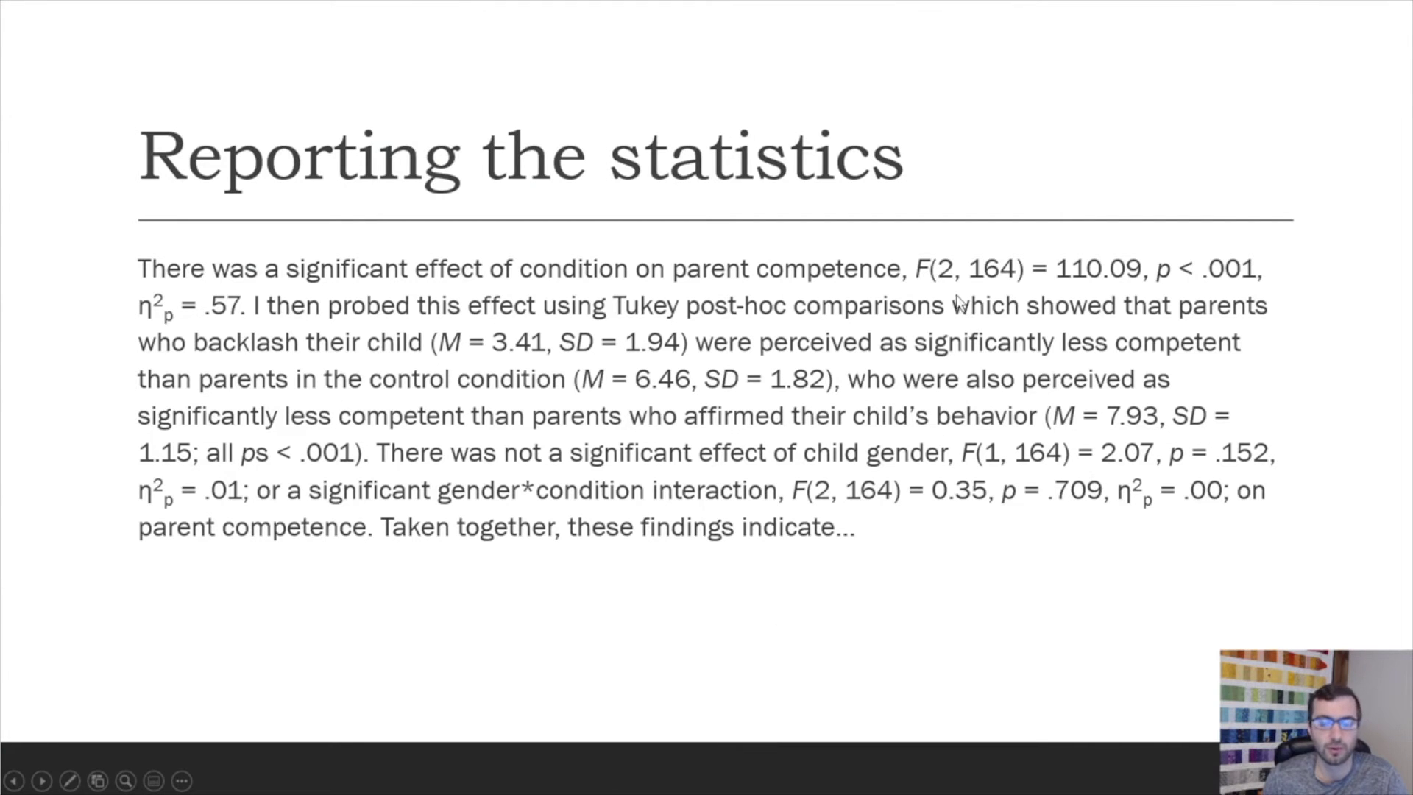